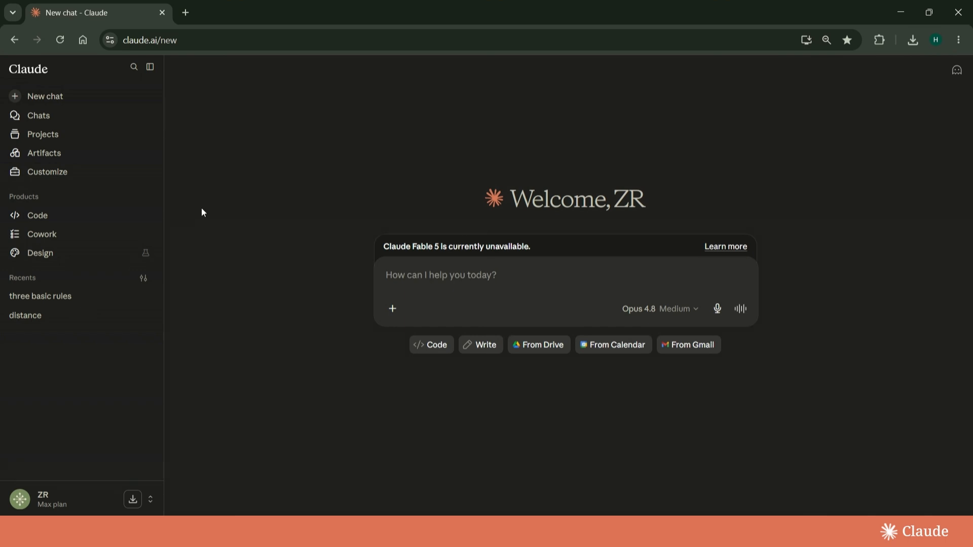
- Create a project named "Marketing" with the description "All my marketing work in one place"
click(115, 141)
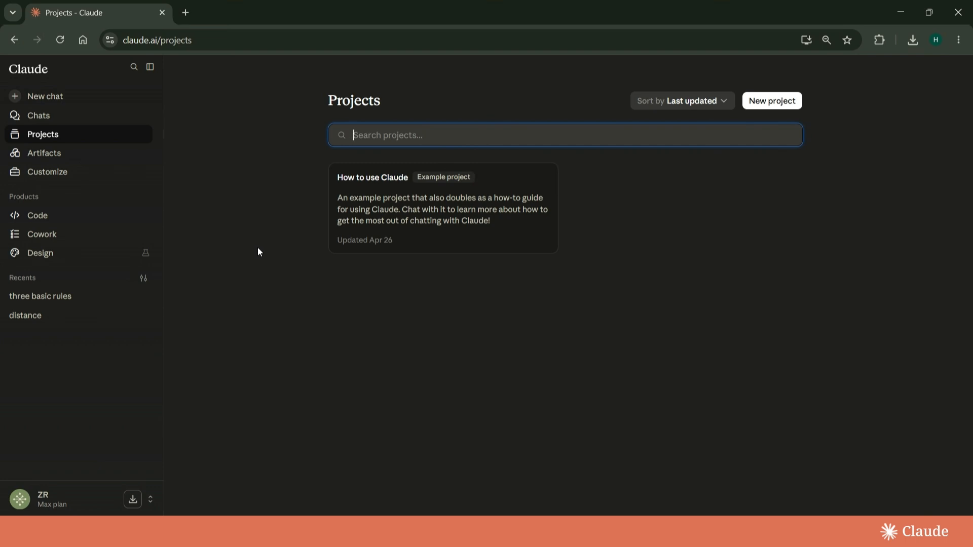
click(784, 99)
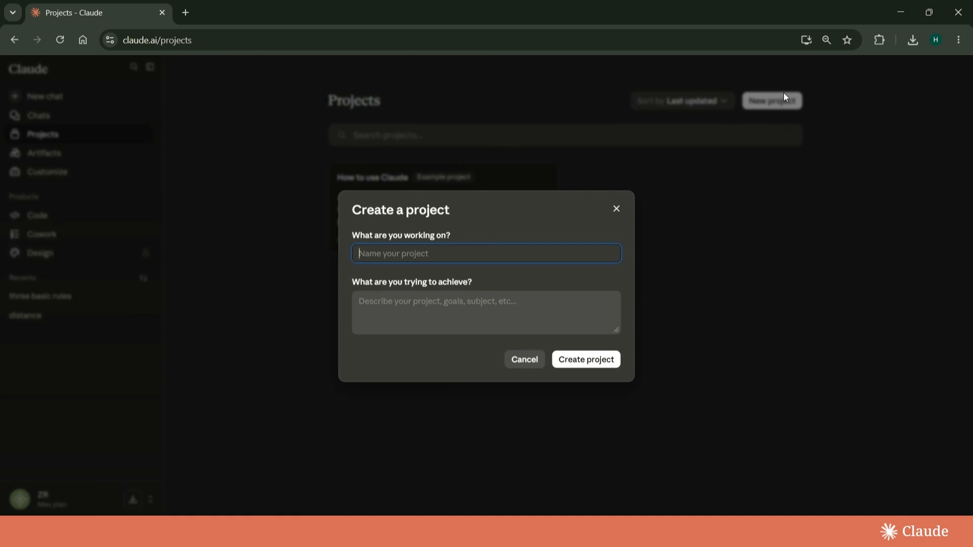
text(Marketing)
click(487, 310)
text(Al)
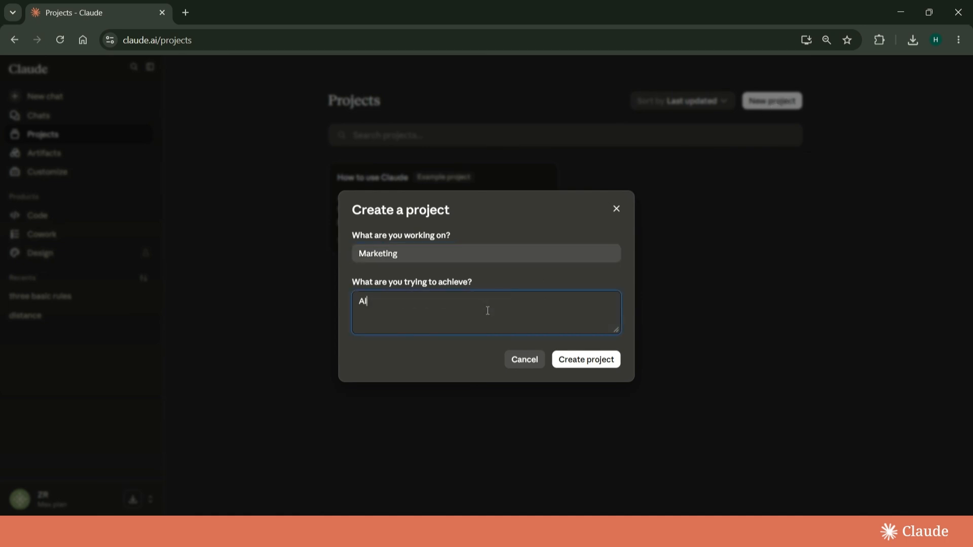
text(l my marketing work in on)
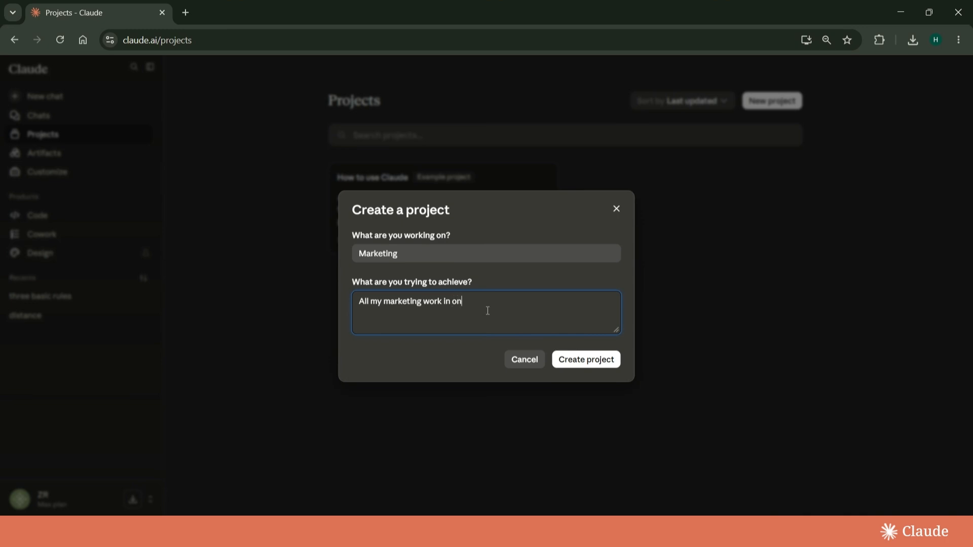
text(e place)
click(579, 361)
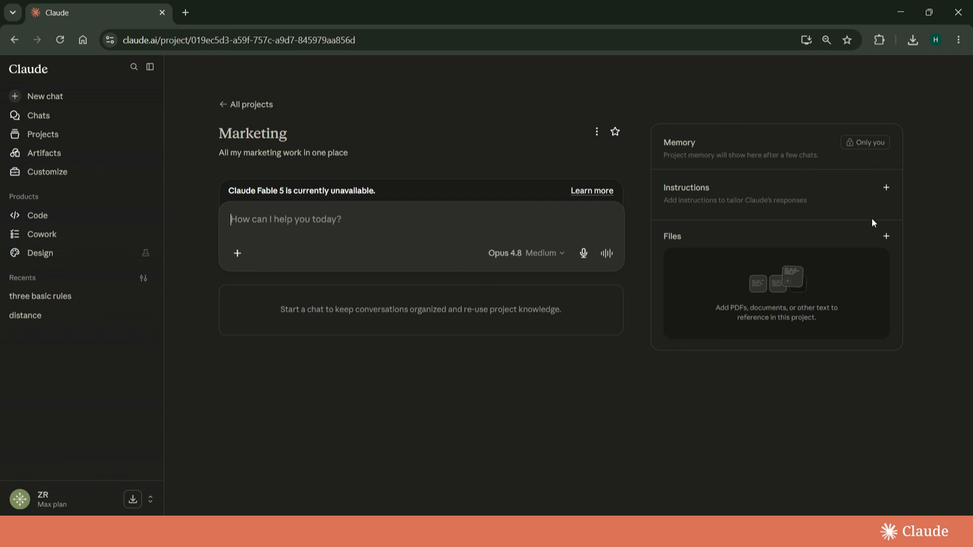
- Upload Customer_Sales_Data.csv, Business_Proposal_Template and Invoice_Template from the Downloads folder to the project's files
click(885, 239)
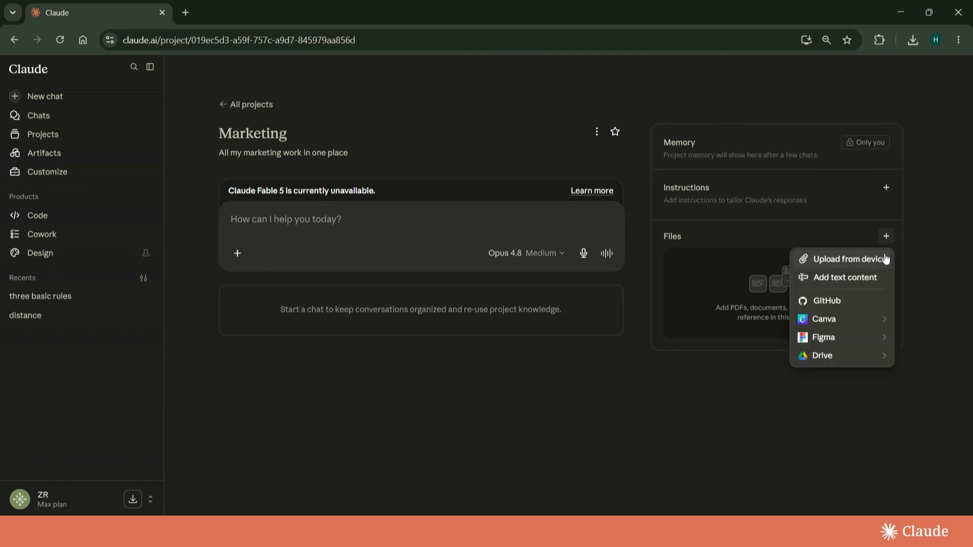
click(885, 258)
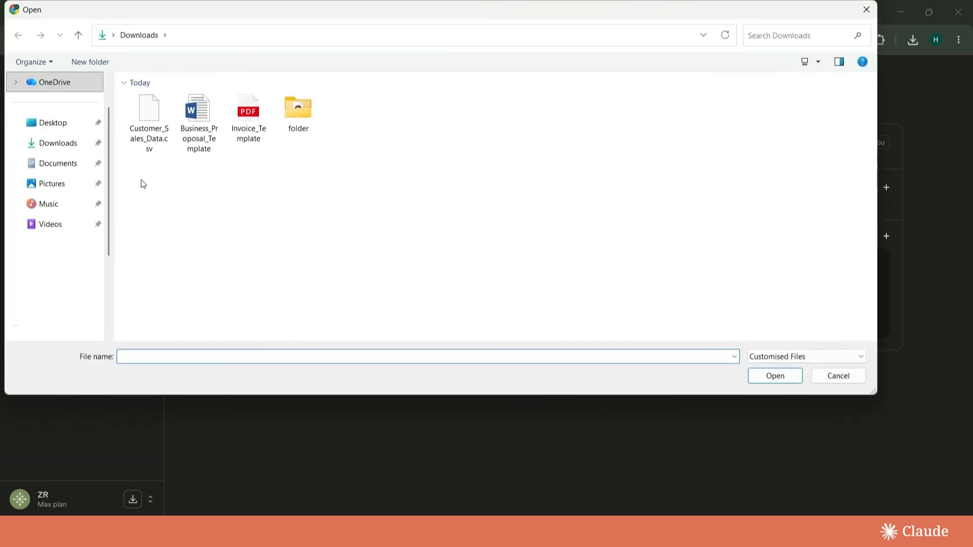
drag(141, 179, 245, 93)
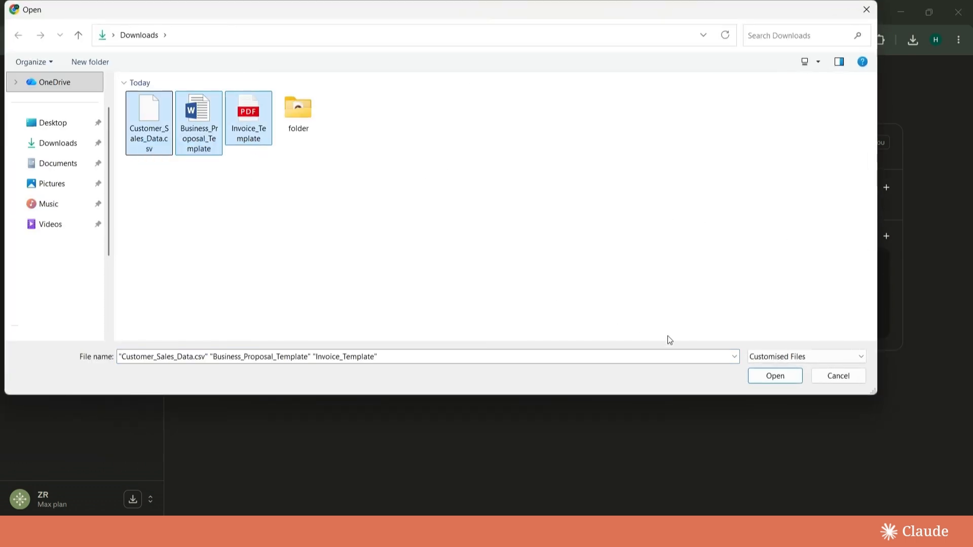
click(761, 380)
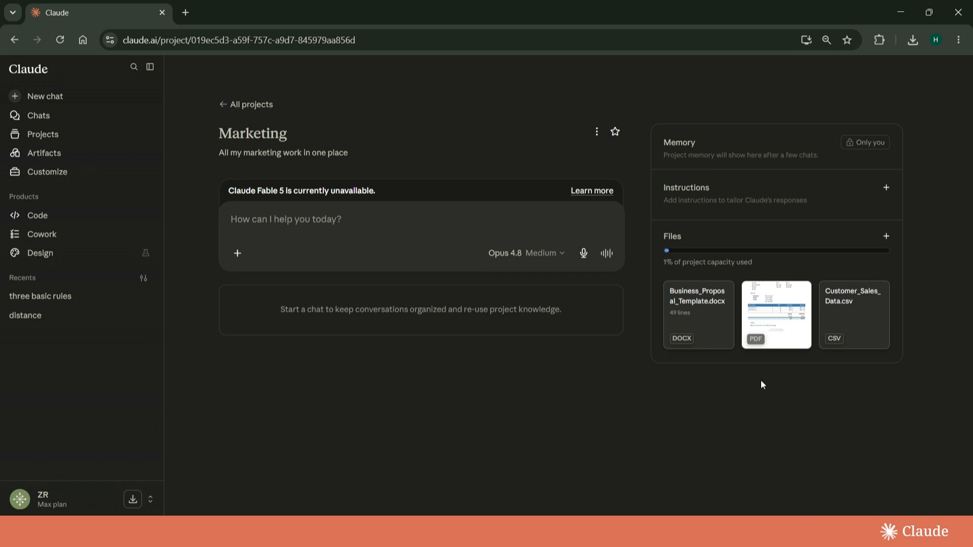
- Send the prompt "write me a promo email" in the project and skip both follow-up questions
click(515, 217)
text(wri)
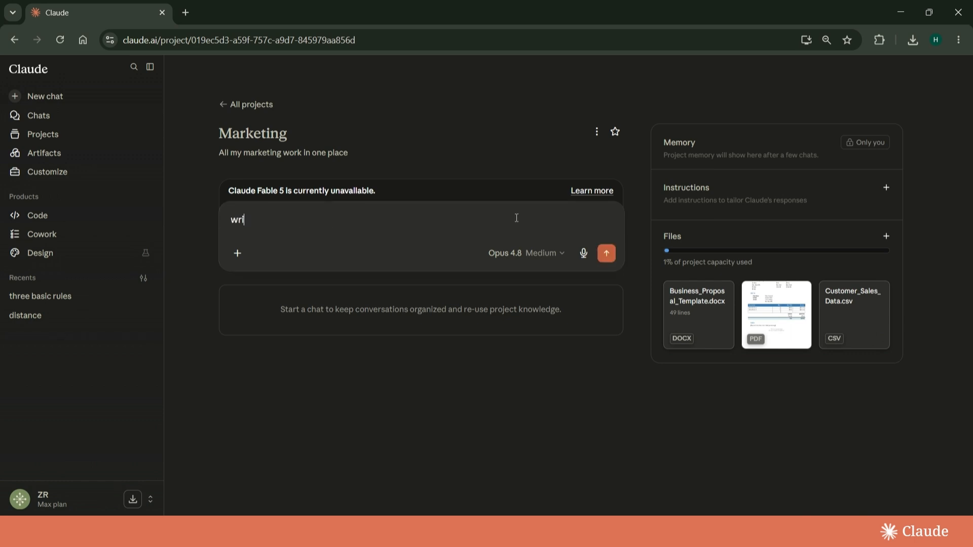
text(te me a promo email)
click(607, 253)
click(602, 345)
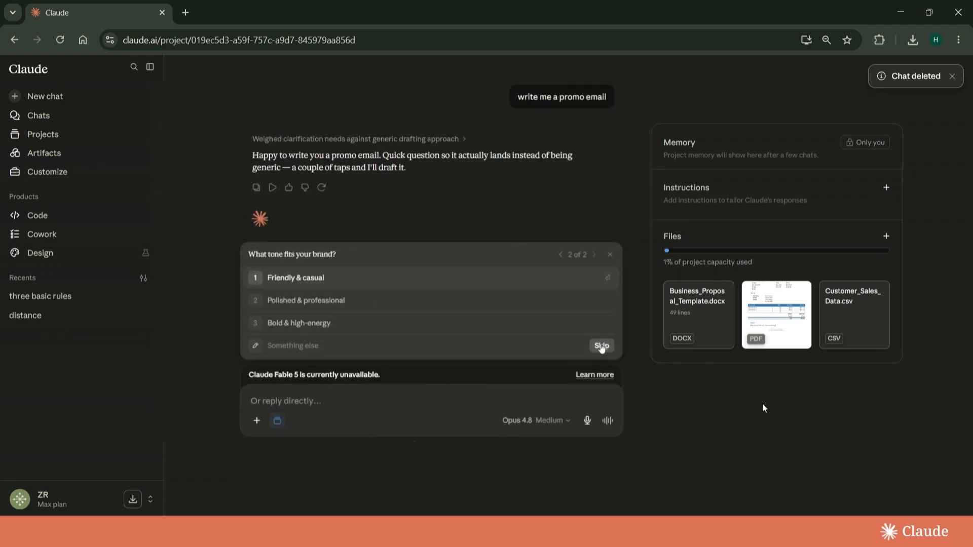
click(601, 346)
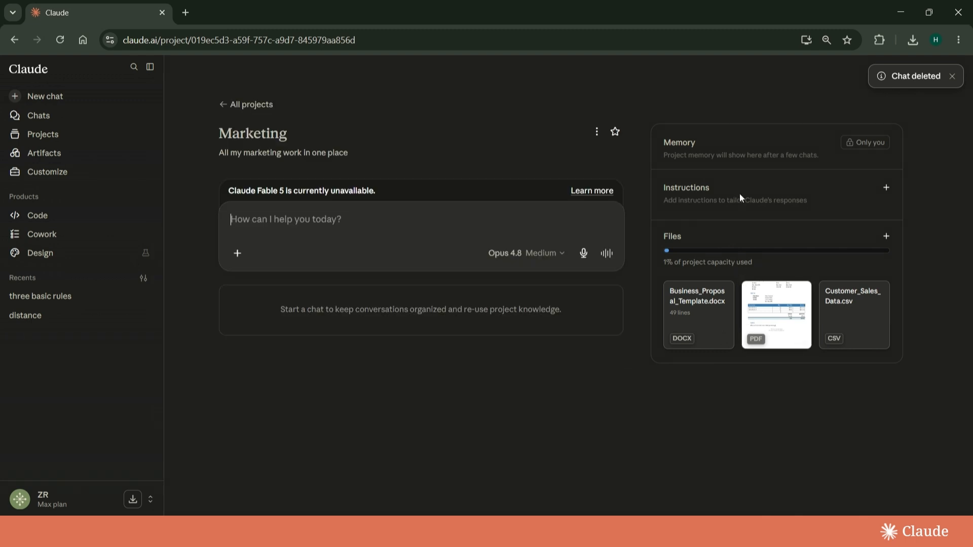
- Save project instructions: "you are helping me with marketing for my small business. Keep the writing clear and persuasive. Always give me a few options to choose from."
click(882, 187)
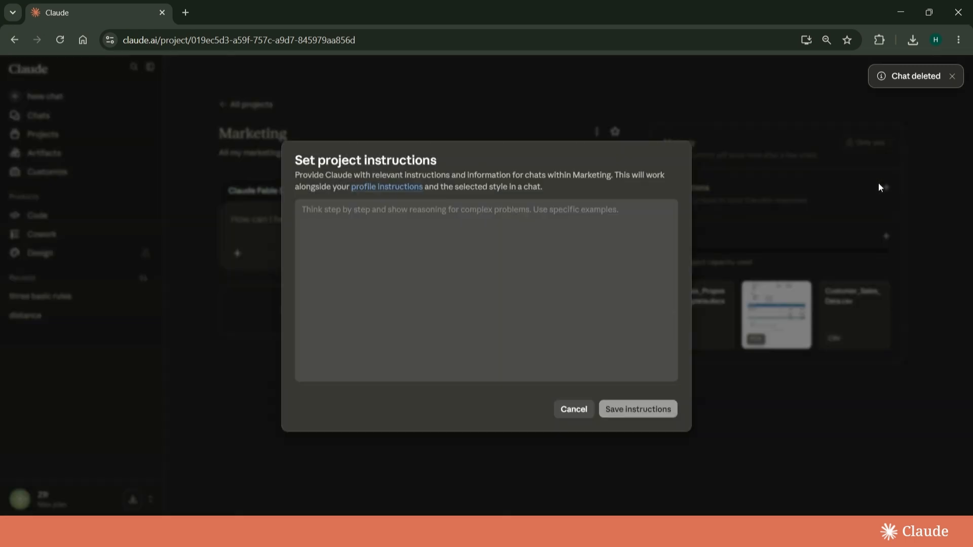
click(595, 230)
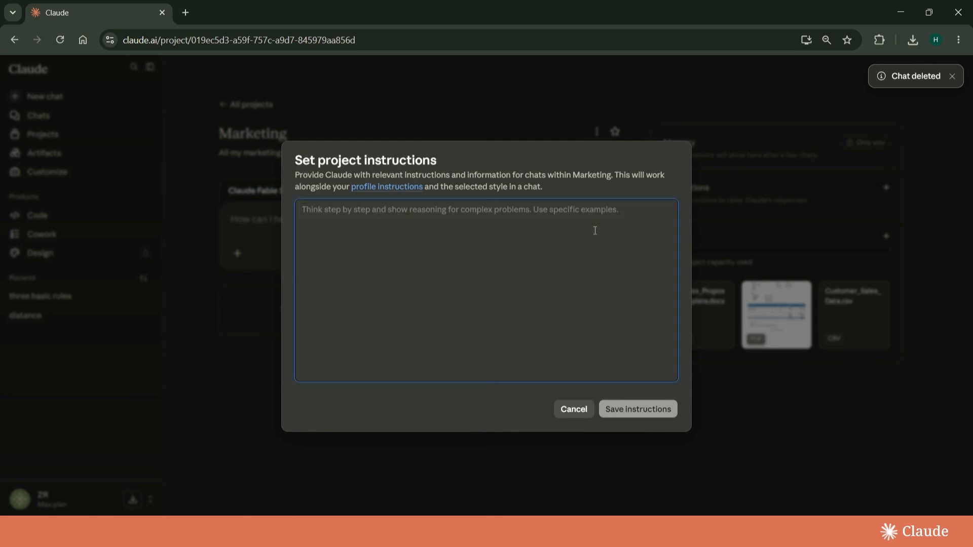
text(you are he)
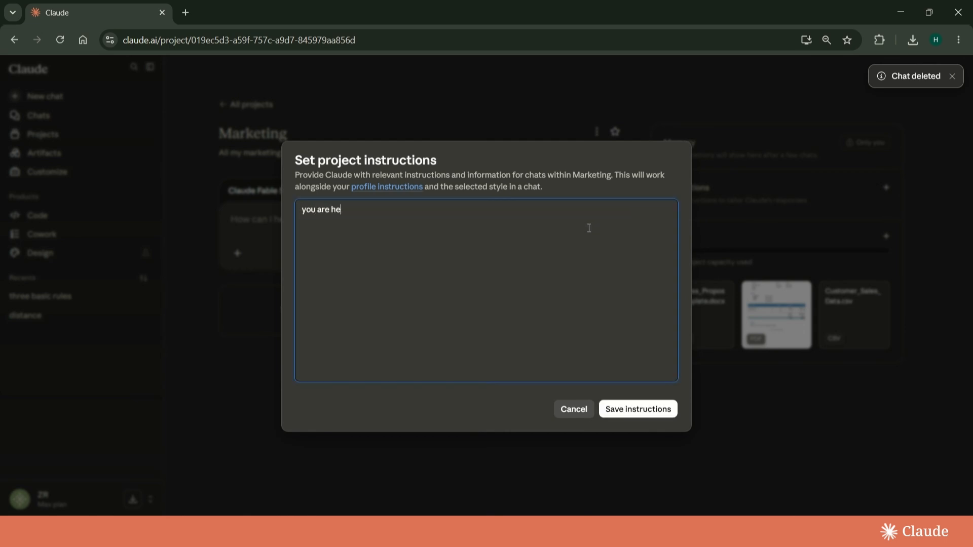
text(lping me with marketing )
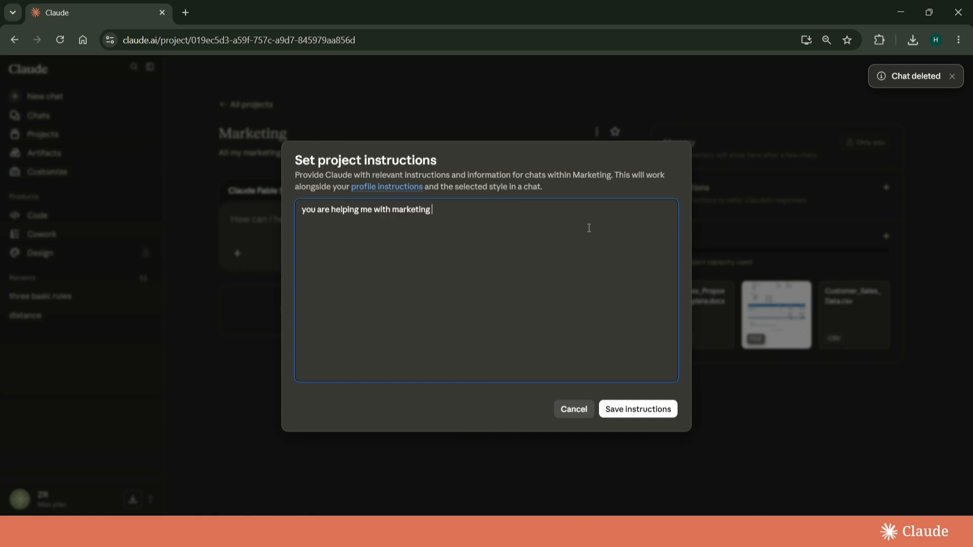
text(for my small business. Keep t)
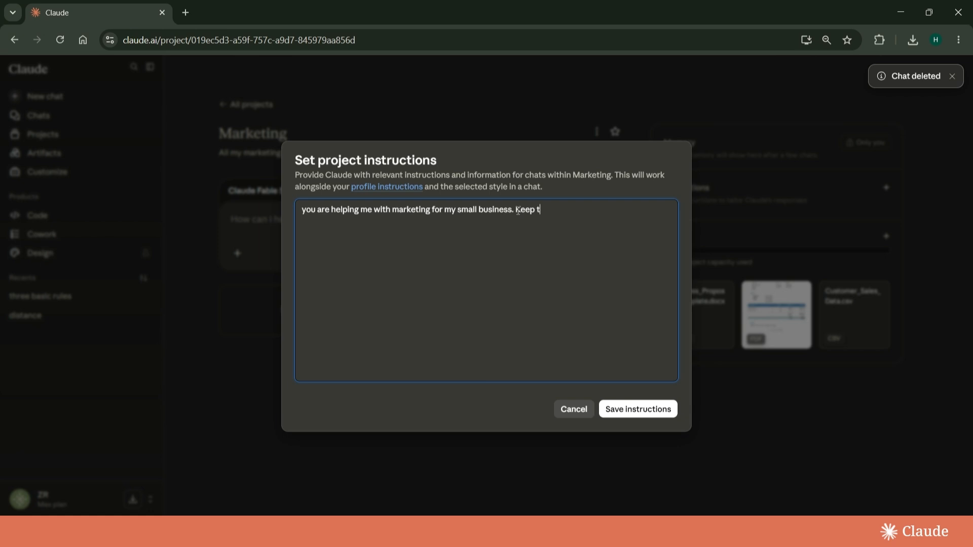
text(he writing clear and persuasiv)
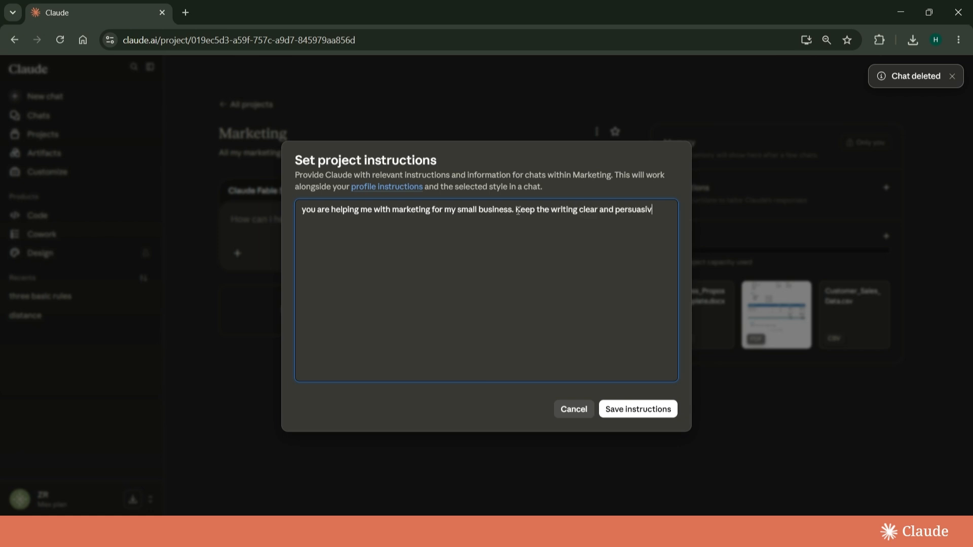
text(e. Always give me a few option)
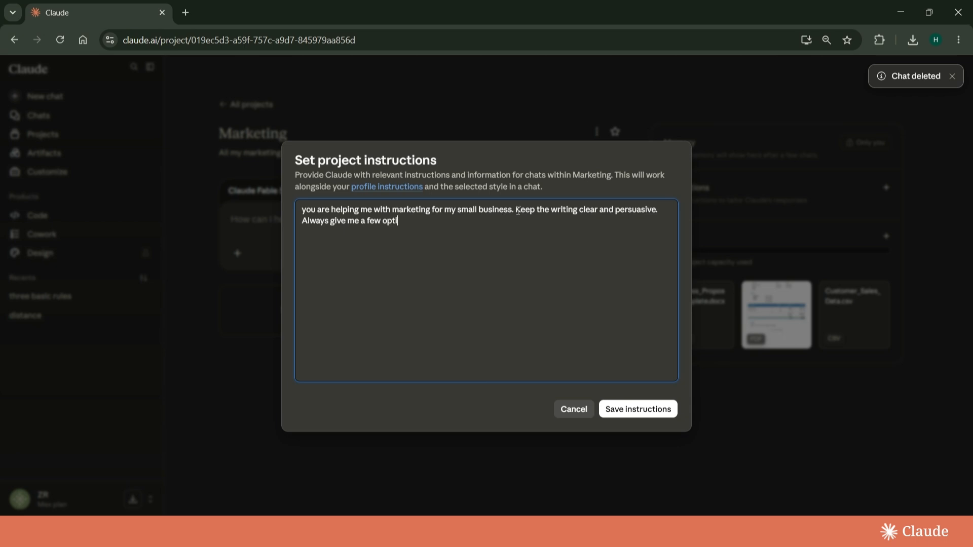
text(s to choose from.)
click(626, 413)
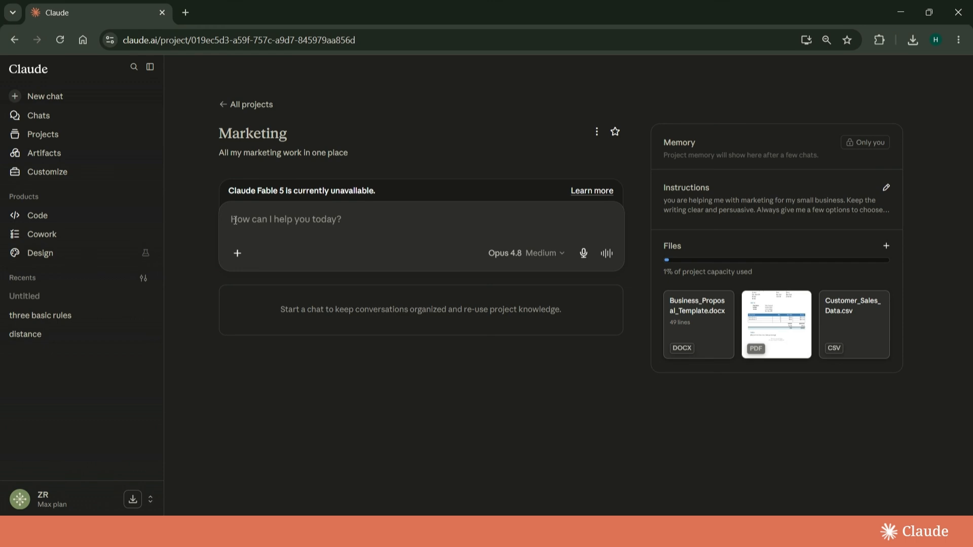
- Send the prompt "marketing sales data" in the Marketing project and review the reply from its beginning
text(marketing)
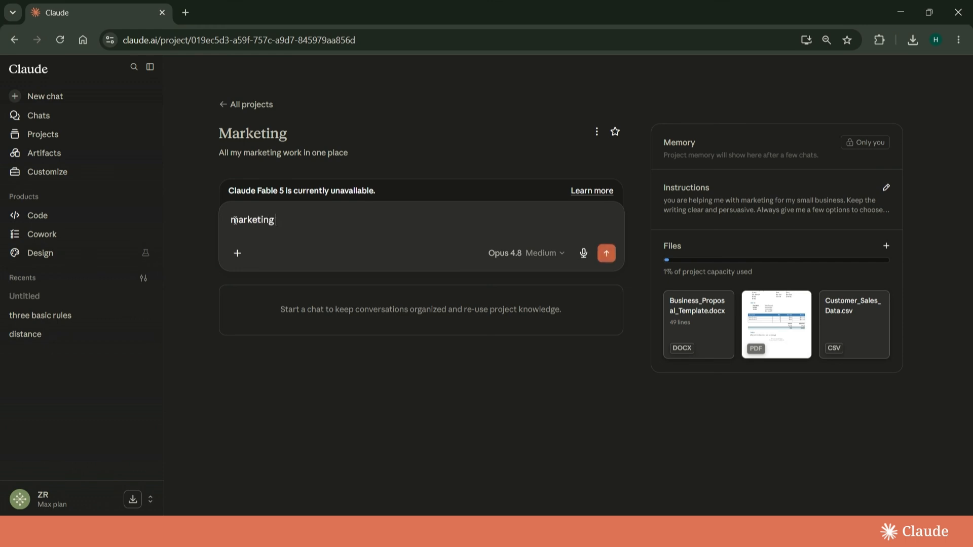
text( sales data)
key(Return)
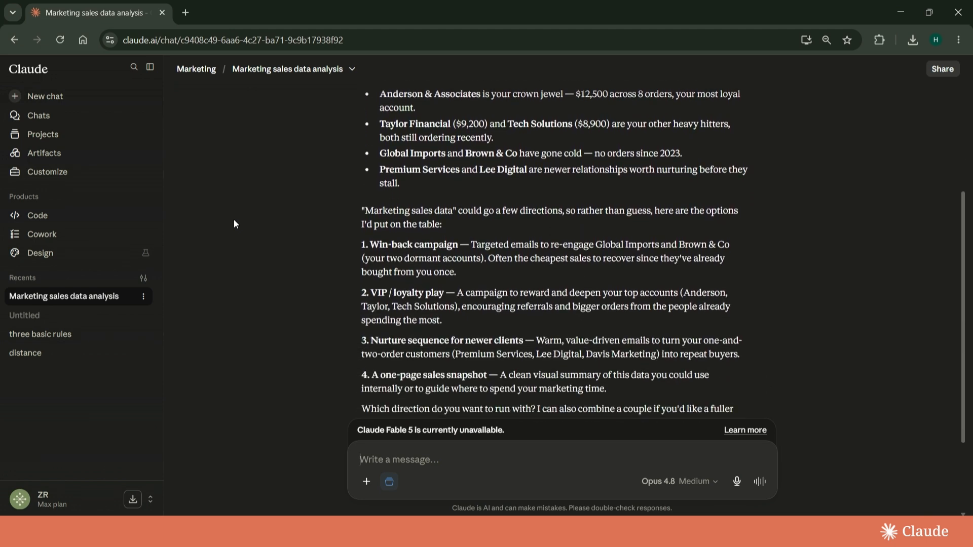
scroll(233, 219, up, 4)
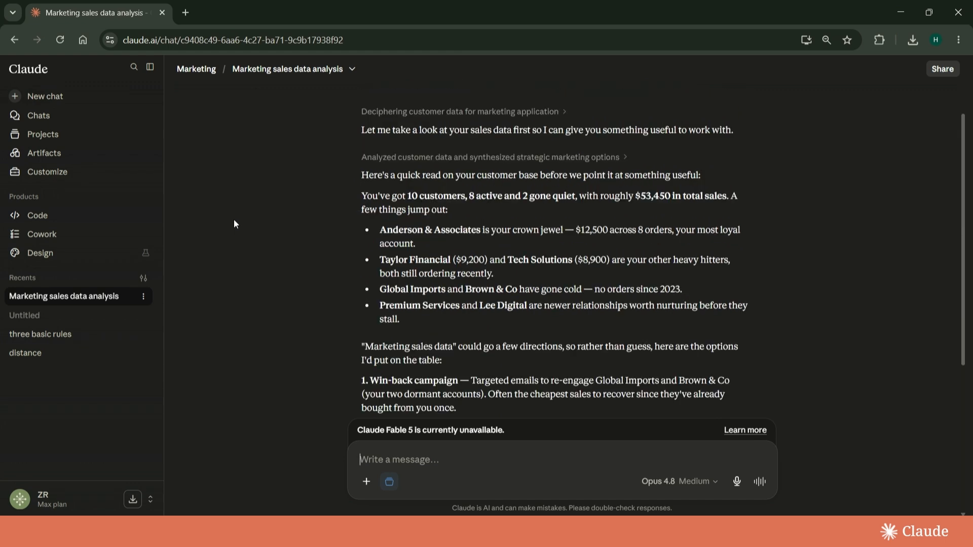
- Return to the Marketing project page and move the "three basic rules" chat into that project
click(183, 70)
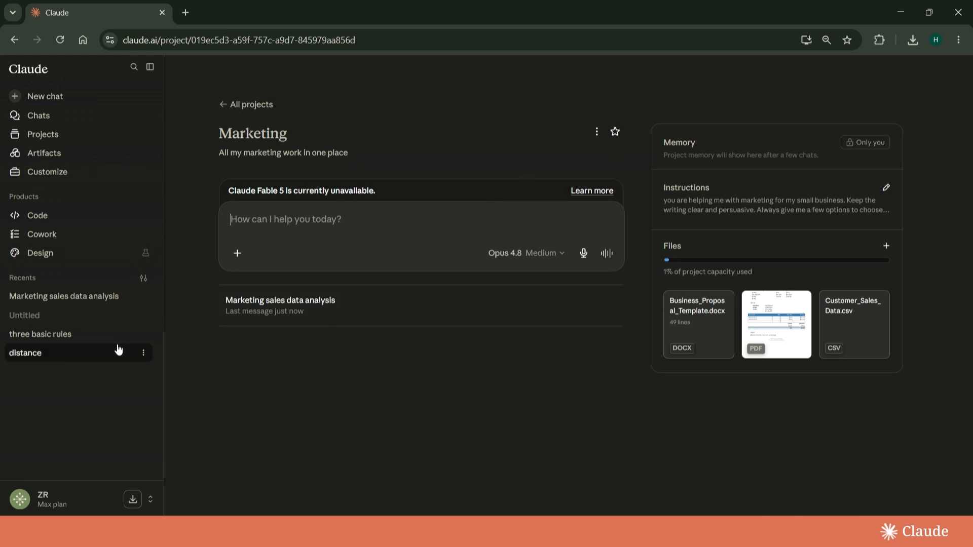
mouse_move(112, 339)
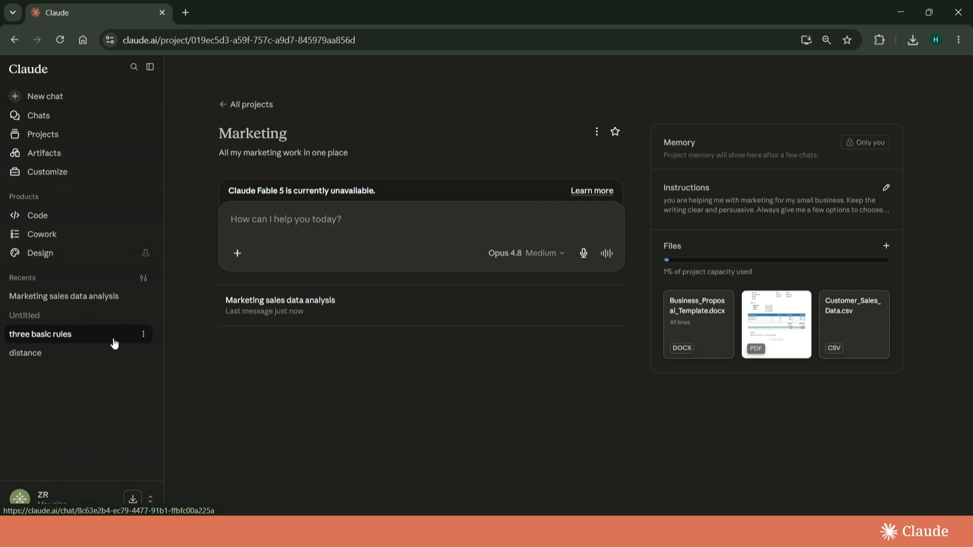
click(143, 334)
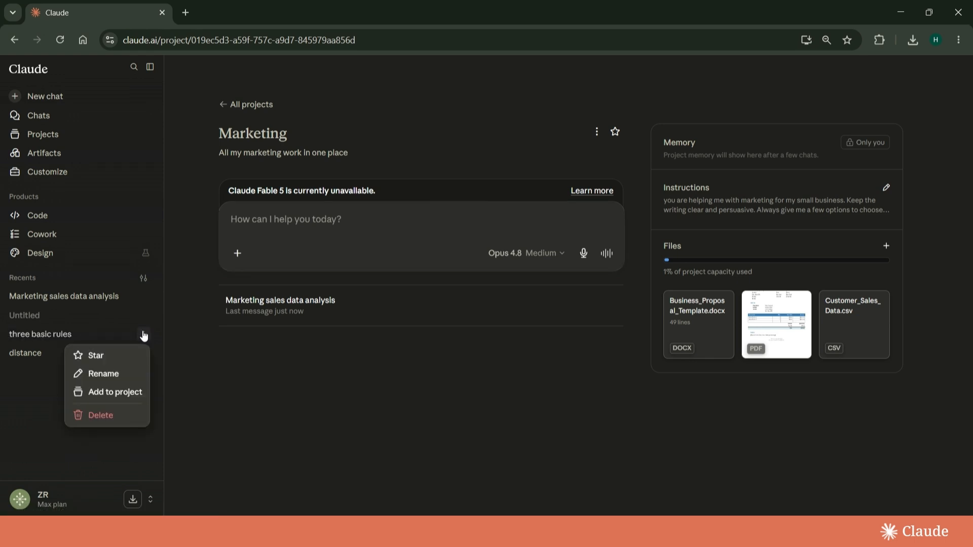
click(131, 392)
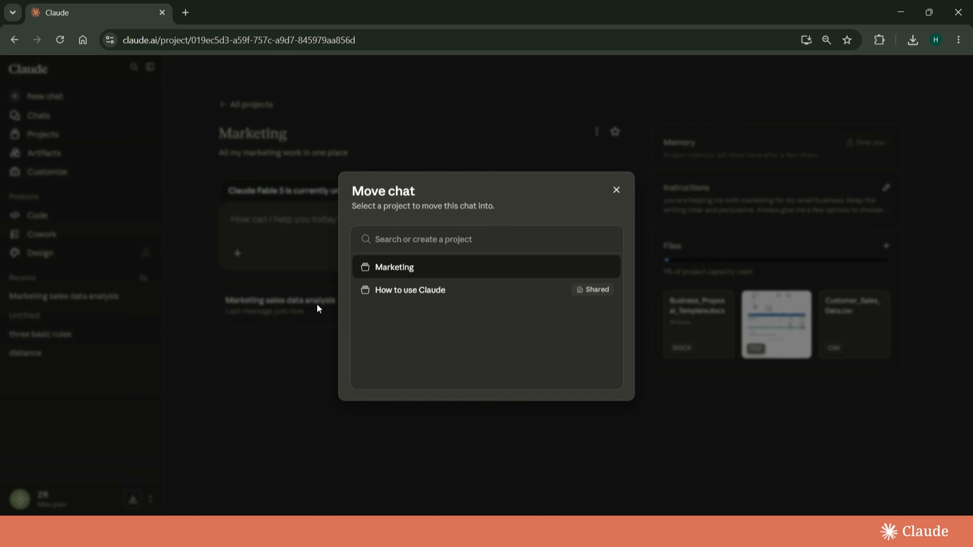
click(390, 266)
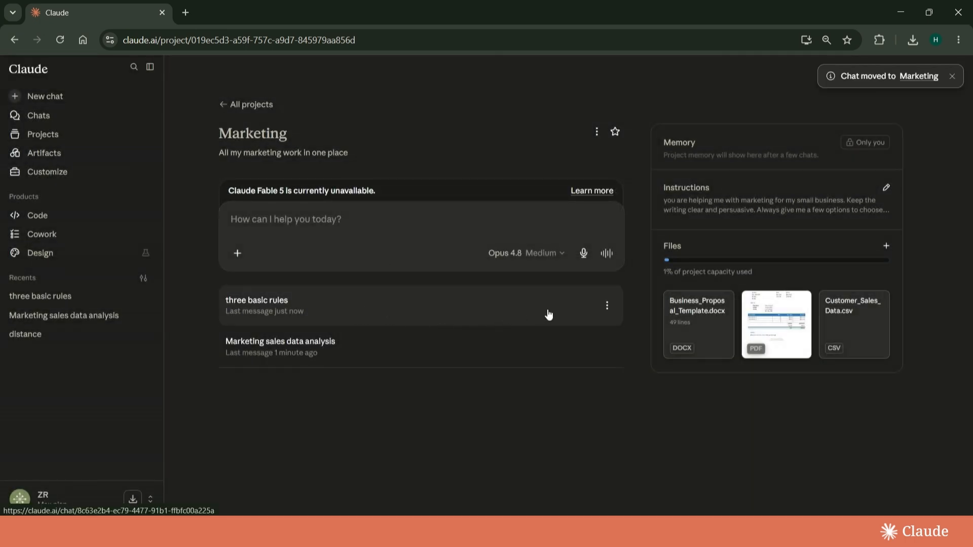
- Remove the "three basic rules" chat from the Marketing project
click(606, 306)
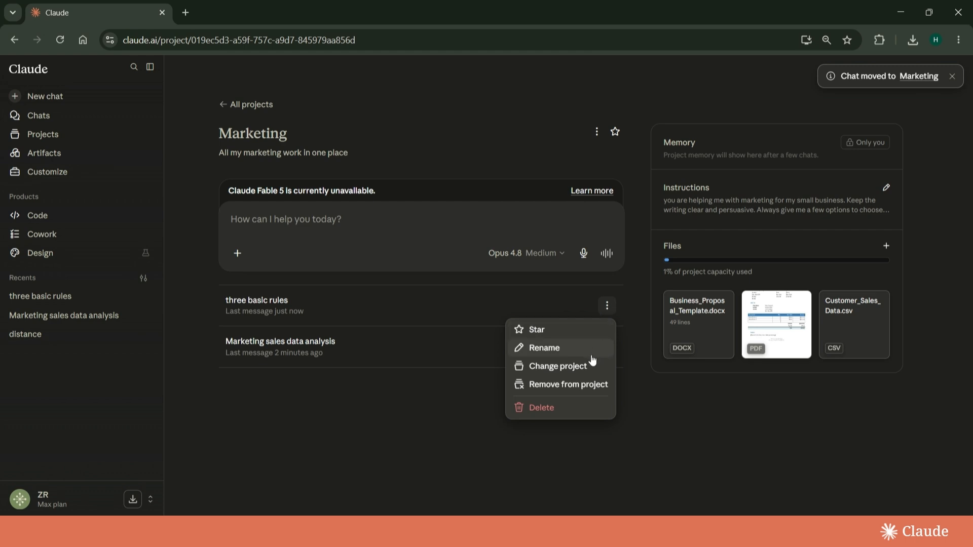
click(591, 385)
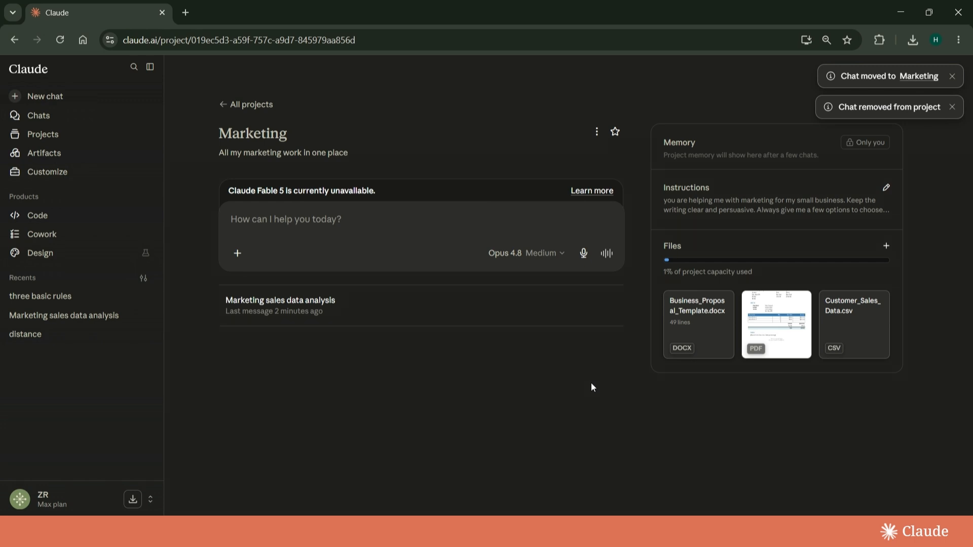
- Star the Marketing project and archive it, confirming the archiving
click(615, 132)
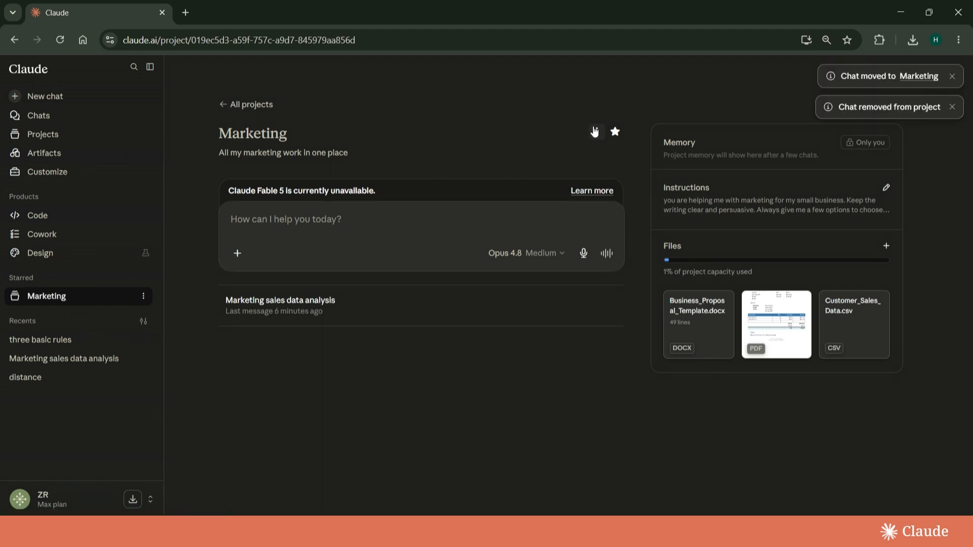
click(597, 132)
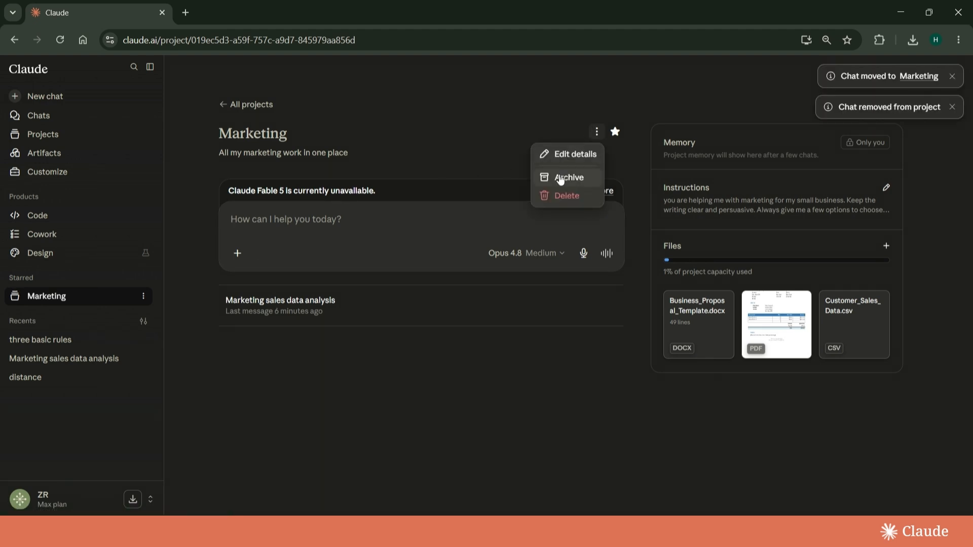
click(560, 178)
click(556, 305)
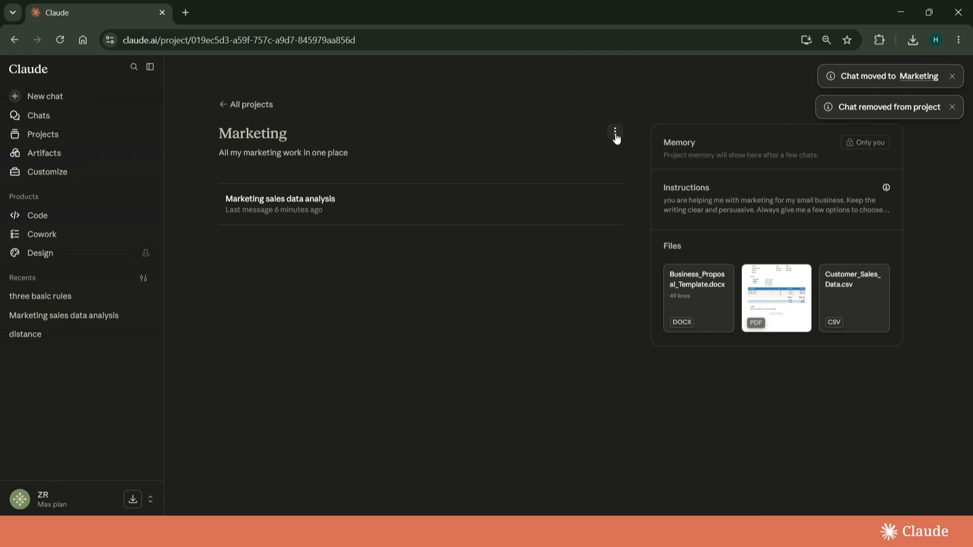
- Find the Marketing project among the archived projects and unarchive it
click(100, 144)
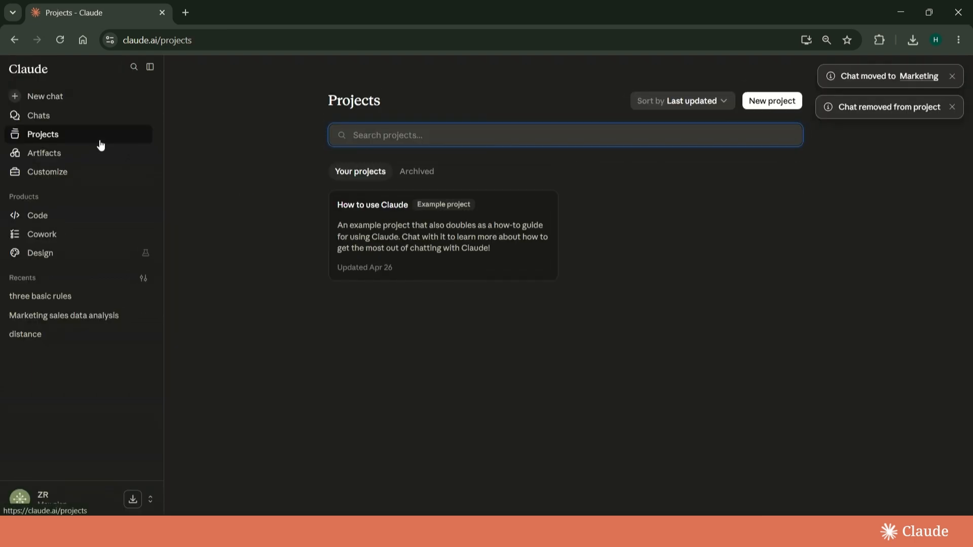
click(410, 170)
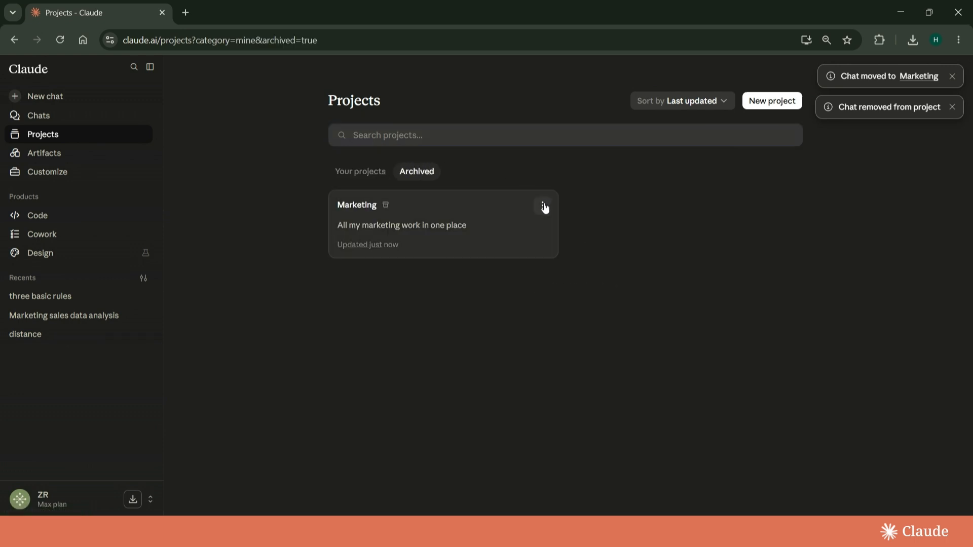
click(542, 205)
click(515, 247)
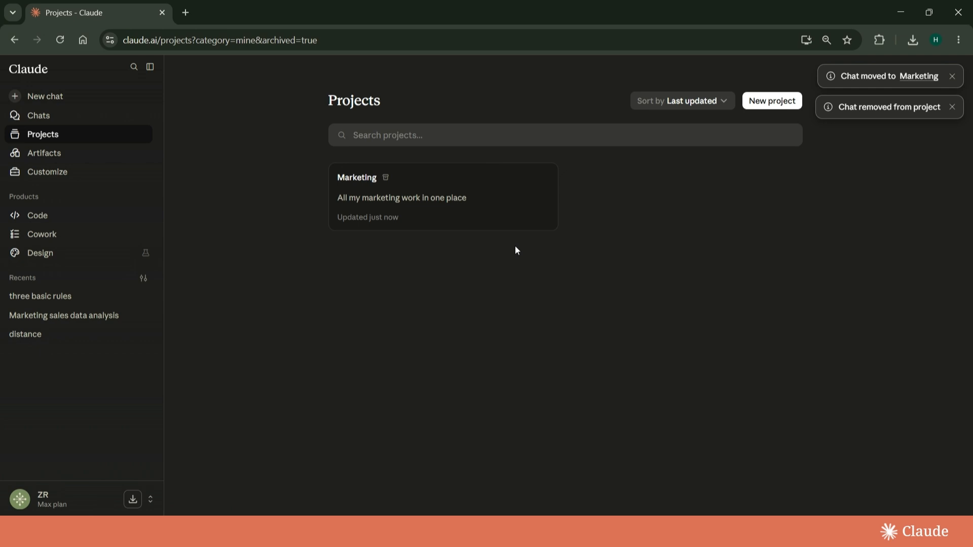
- Delete the Marketing project from the active projects, confirm the deletion, and return to the new chat page
click(130, 133)
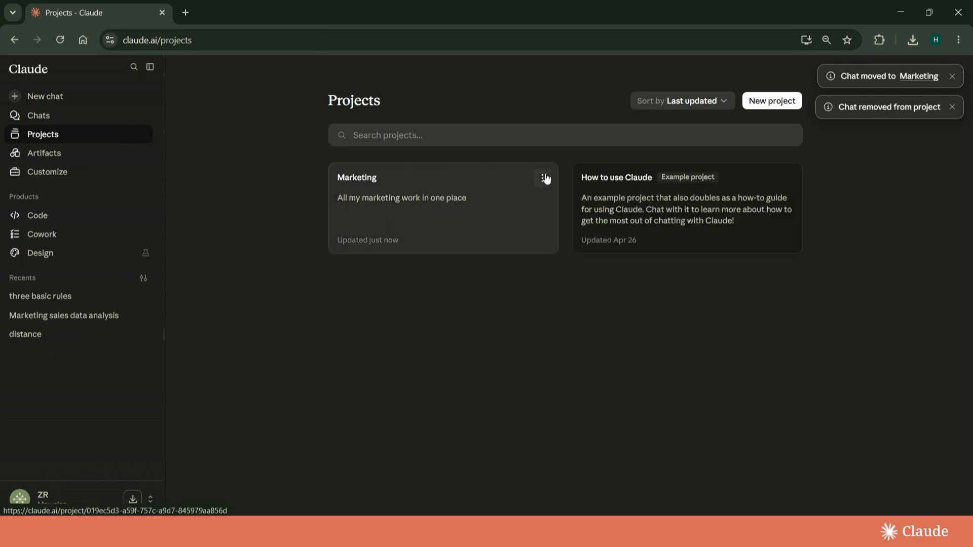
click(544, 178)
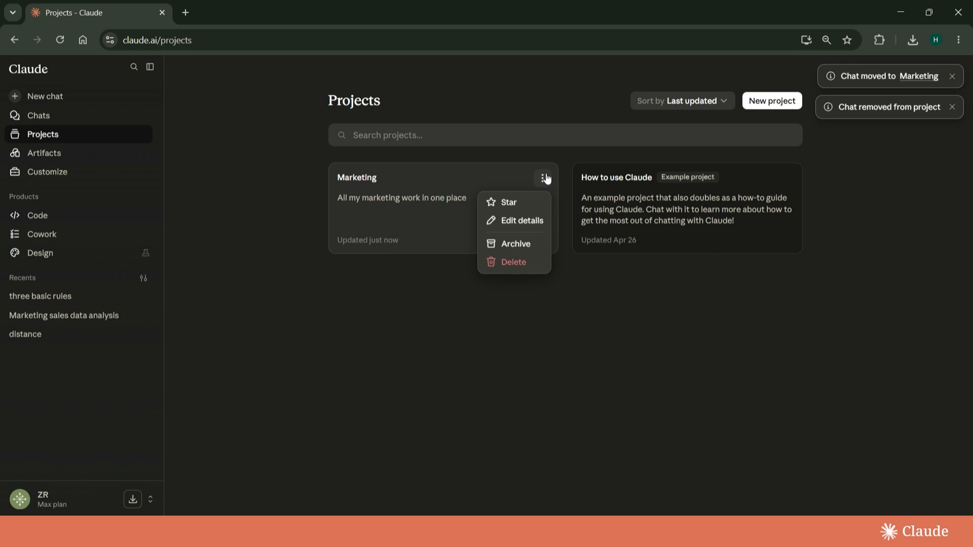
click(505, 262)
click(568, 304)
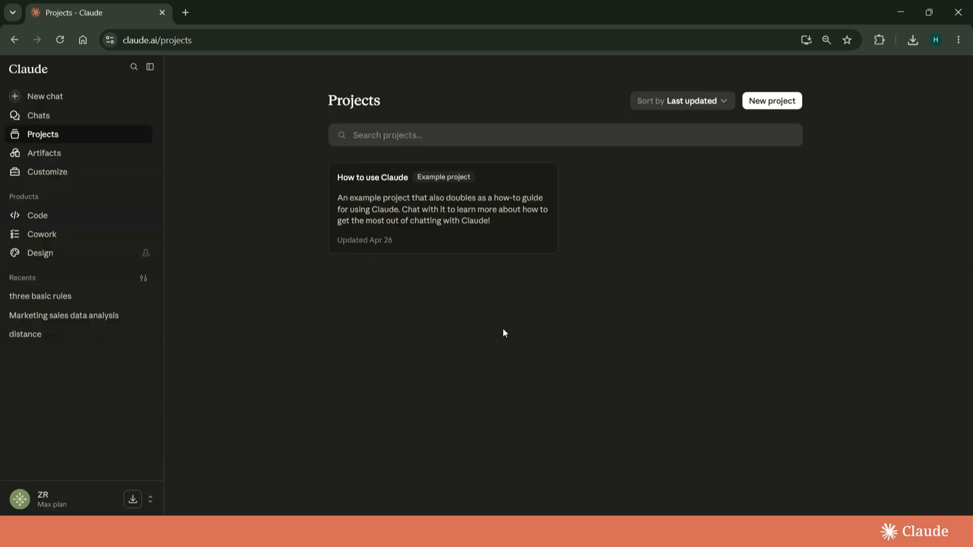
click(29, 74)
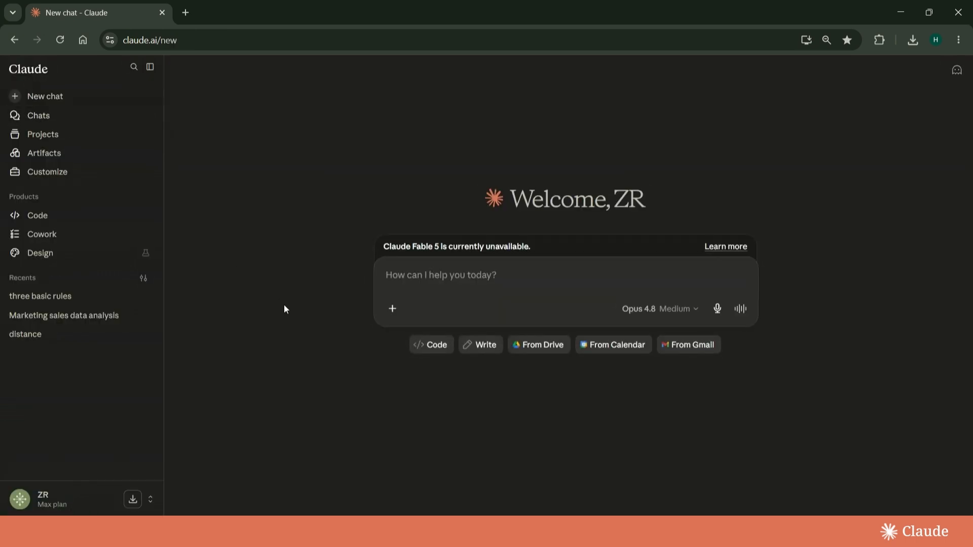